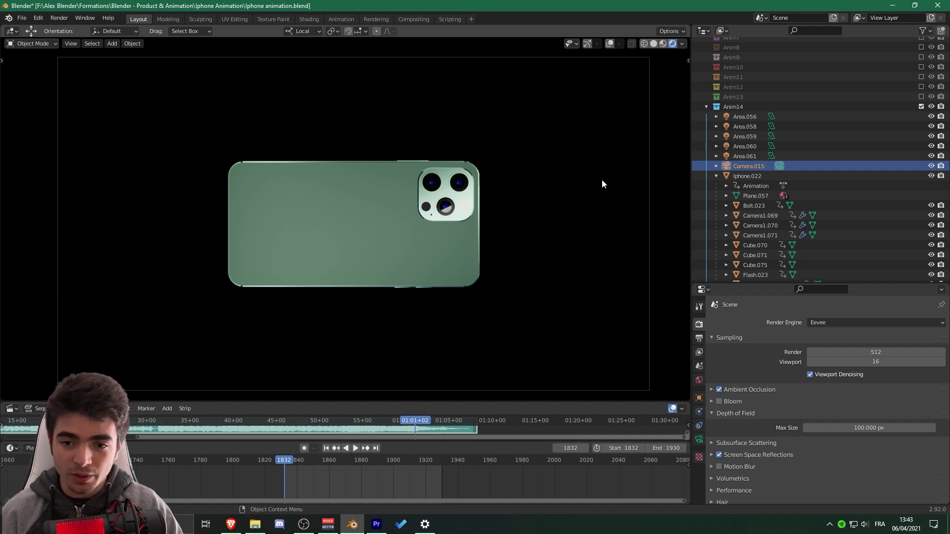
Step: Zoom the Blender camera view in and out, then bring the Premiere Pro Animation.prproj edit forward
scroll(549, 196, "down", 3)
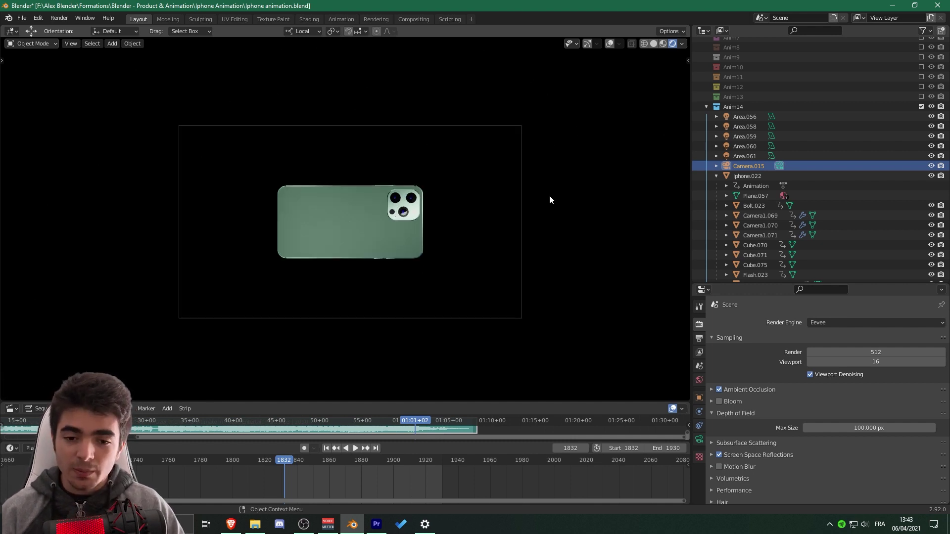
scroll(549, 195, "up", 5)
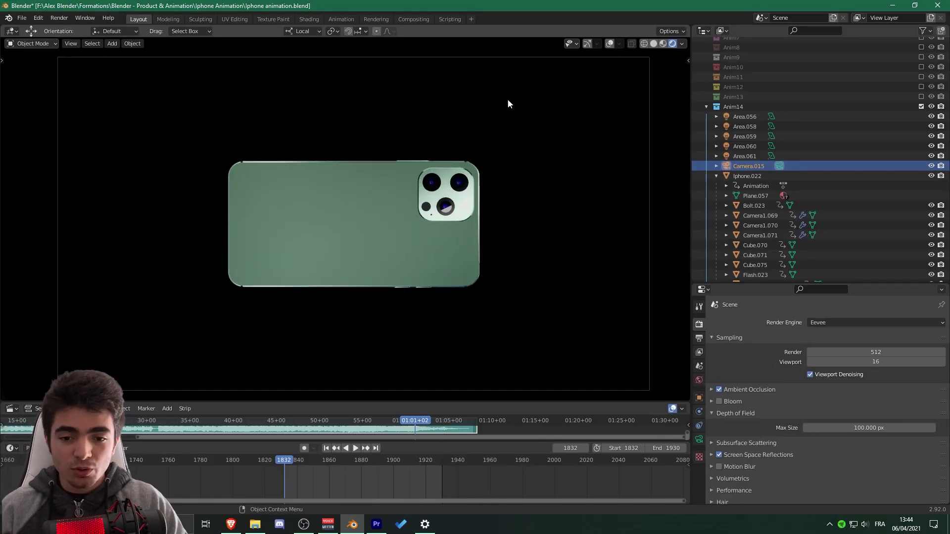
left_click(377, 529)
Step: Scrub the bleuV2 sequence through the phone close-ups and FORMATION BLENDER title, then return to Blender
left_click(557, 406)
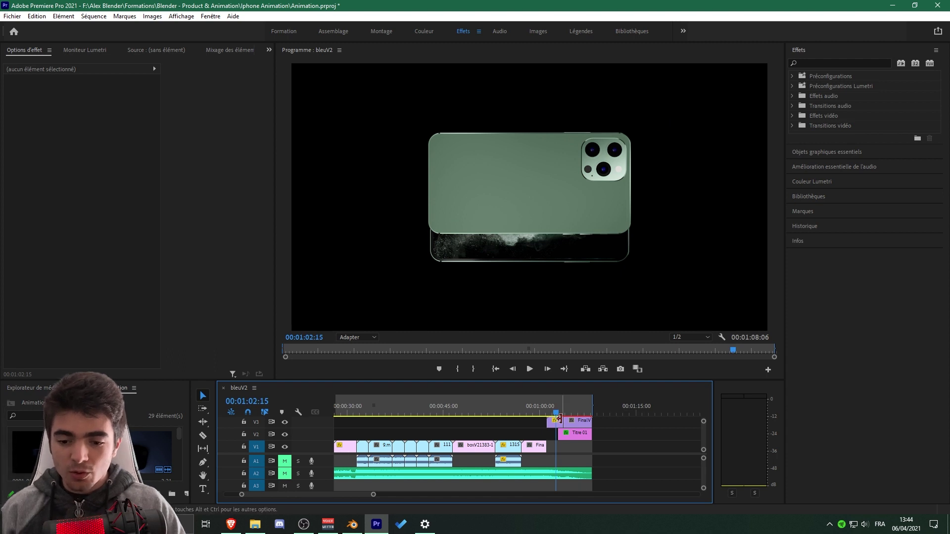
left_click_drag(558, 418, 575, 421)
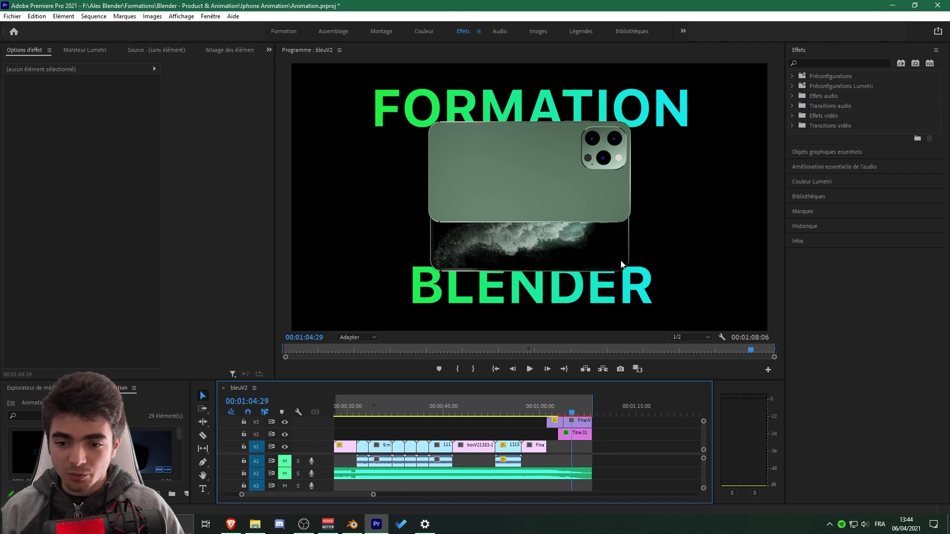
left_click(508, 410)
mouse_move(509, 410)
left_mouse_down()
mouse_move(500, 412)
mouse_move(509, 411)
left_mouse_up()
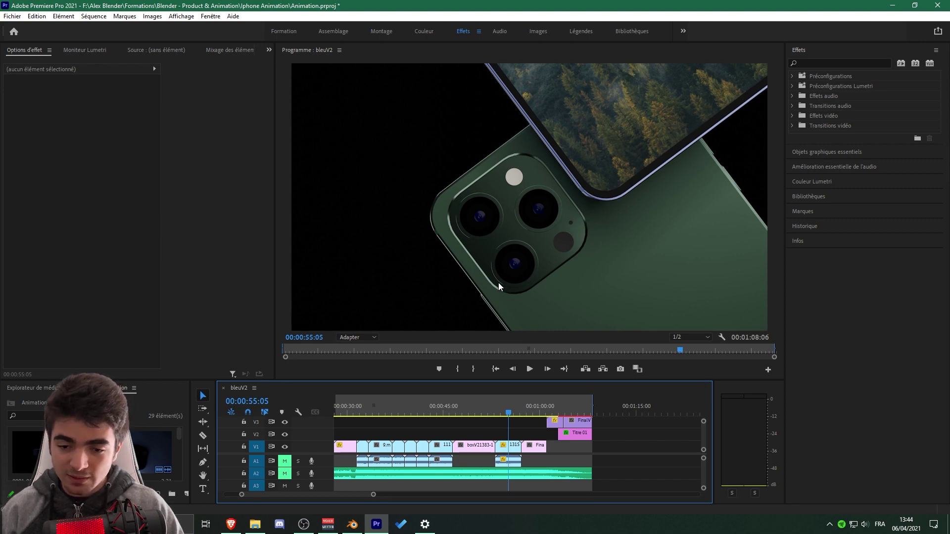
left_click(547, 404)
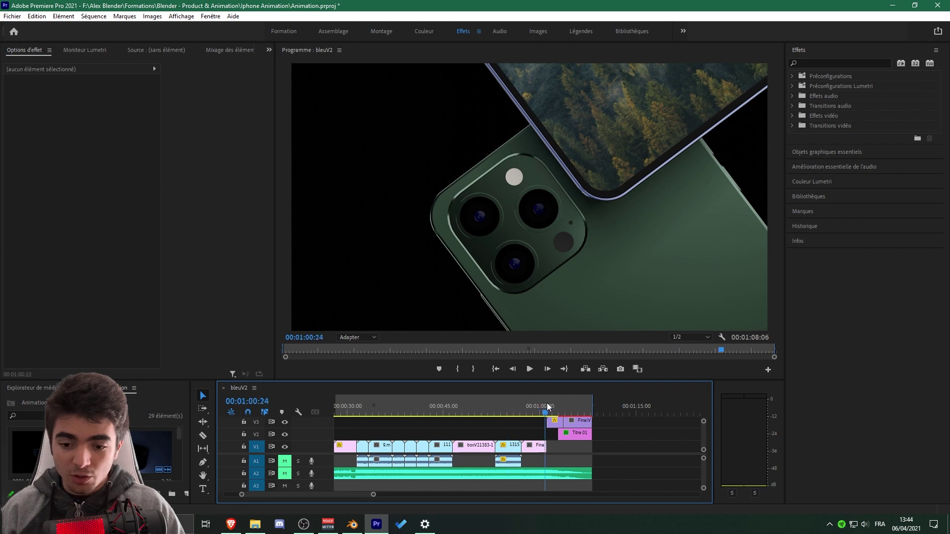
mouse_move(547, 404)
left_mouse_down()
mouse_move(580, 406)
mouse_move(553, 409)
left_mouse_up()
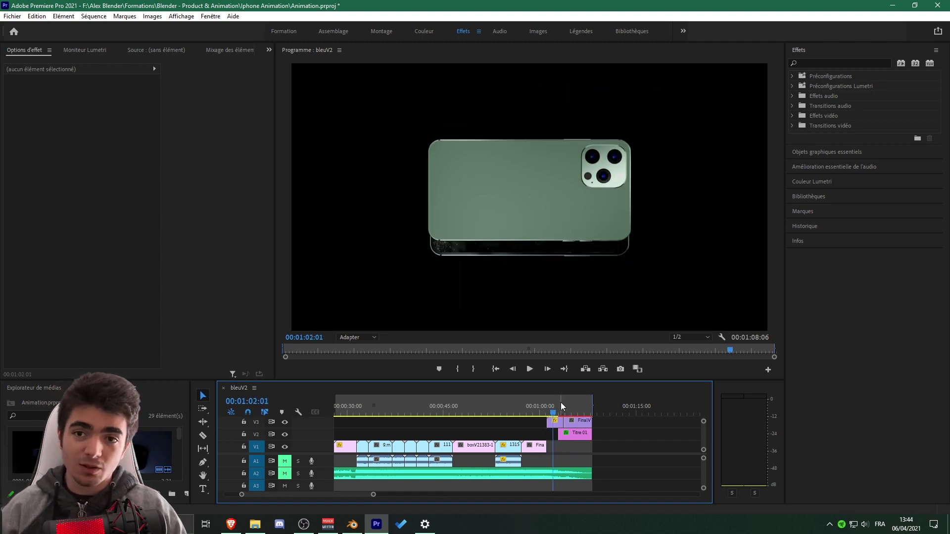
key("alt+Tab")
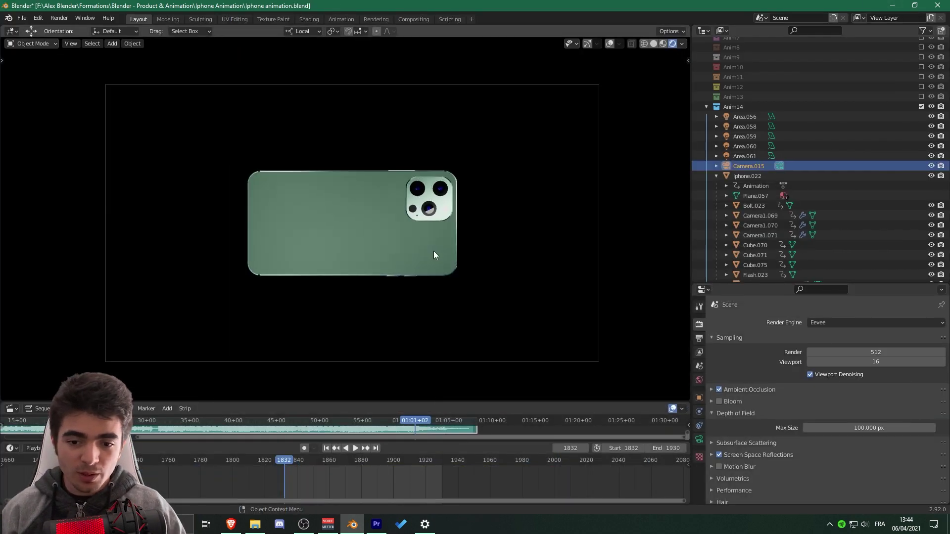
Step: Enable Transparent under Film in the Render Properties
scroll(434, 252, "up", 1)
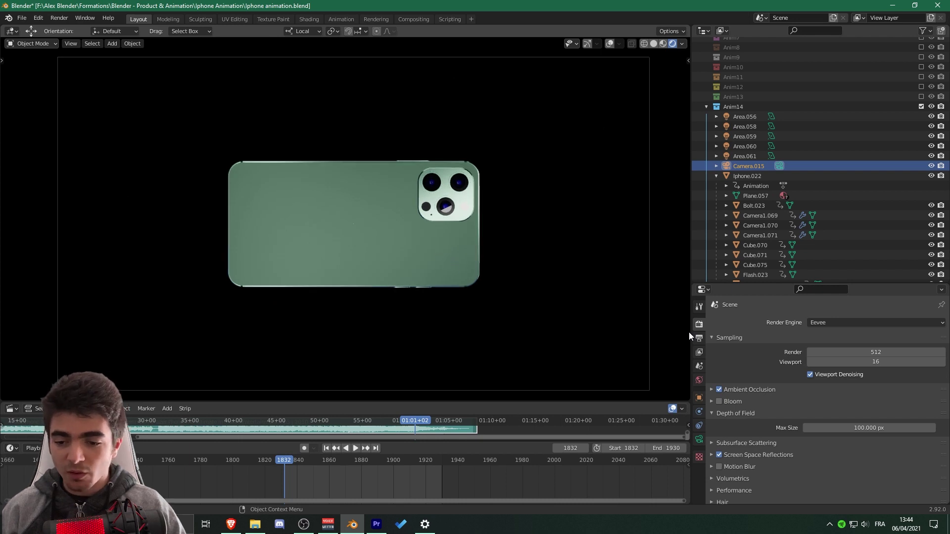
scroll(746, 366, "down", 4)
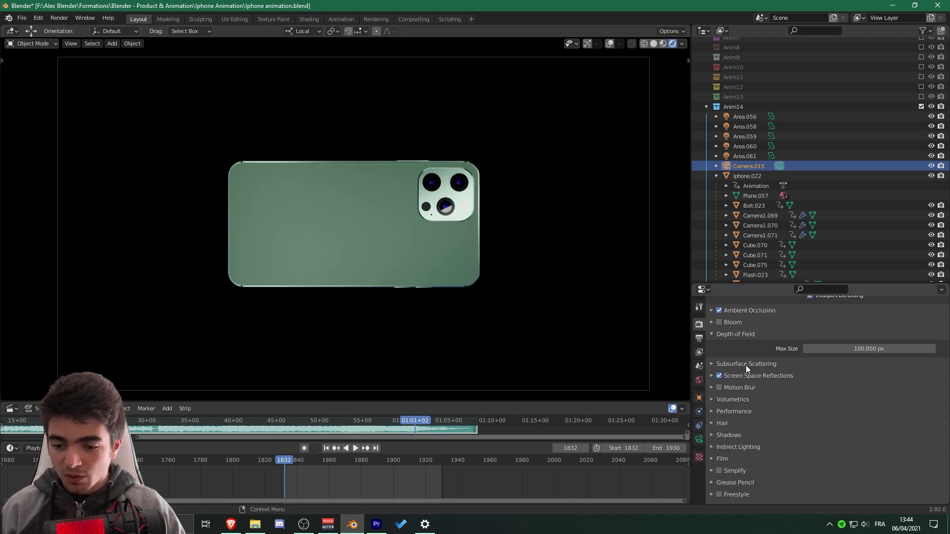
scroll(746, 366, "down", 3)
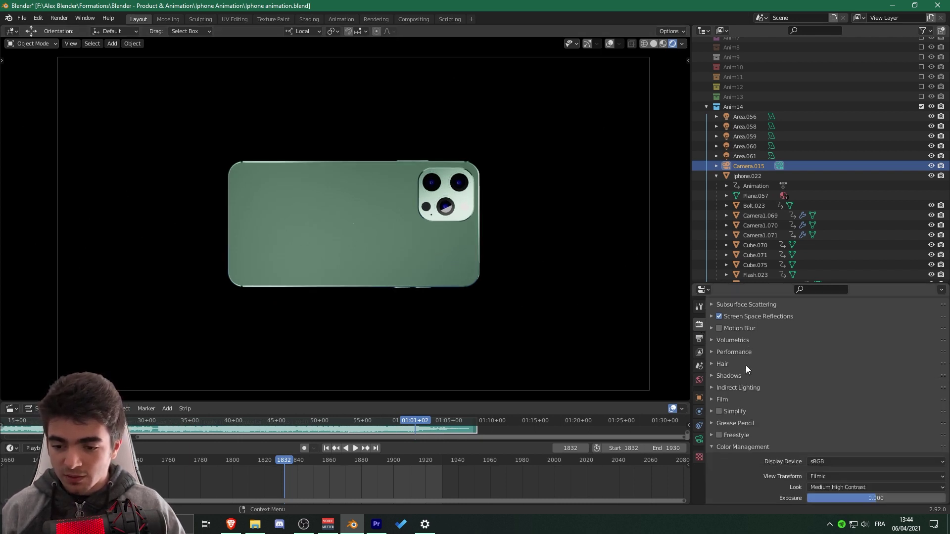
left_click(720, 400)
scroll(720, 400, "down", 1)
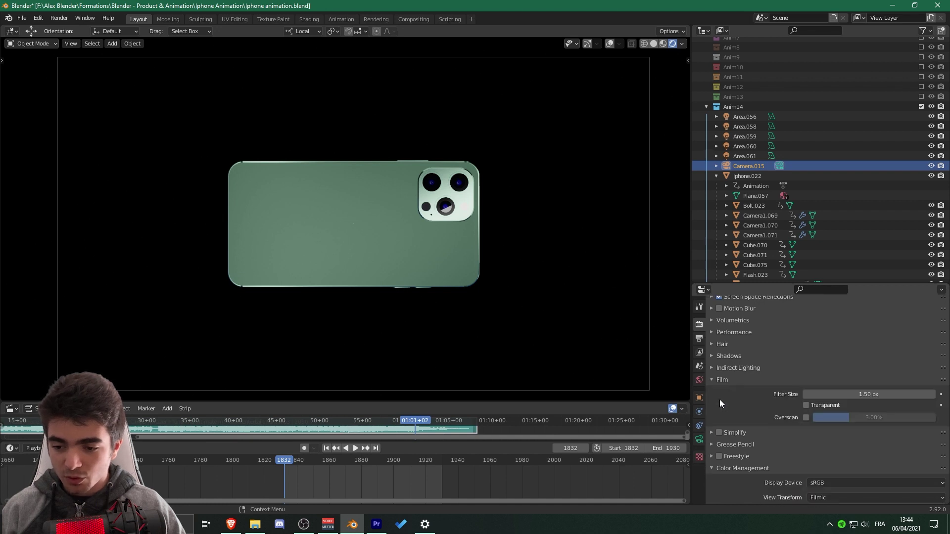
left_click(806, 405)
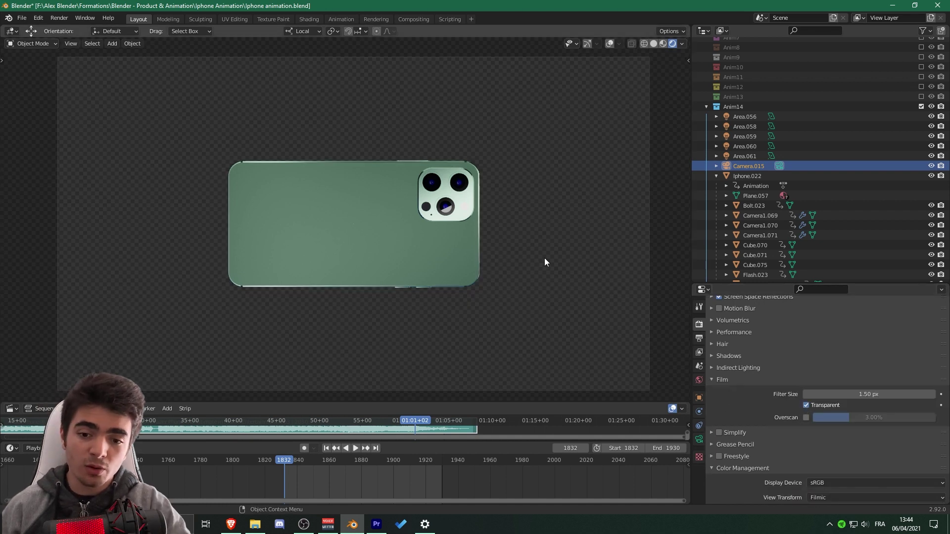
Step: Zoom and pan the camera view to check the phone against the transparent background
scroll(545, 258, "up", 5)
middle_click_drag(563, 311, 466, 253, "shift")
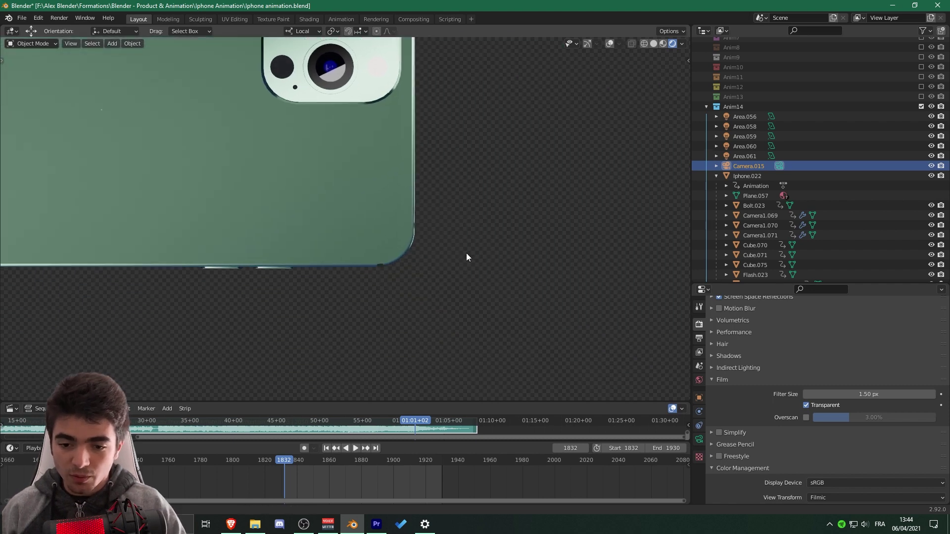
scroll(467, 254, "down", 2)
scroll(378, 247, "up", 2)
scroll(536, 243, "down", 3)
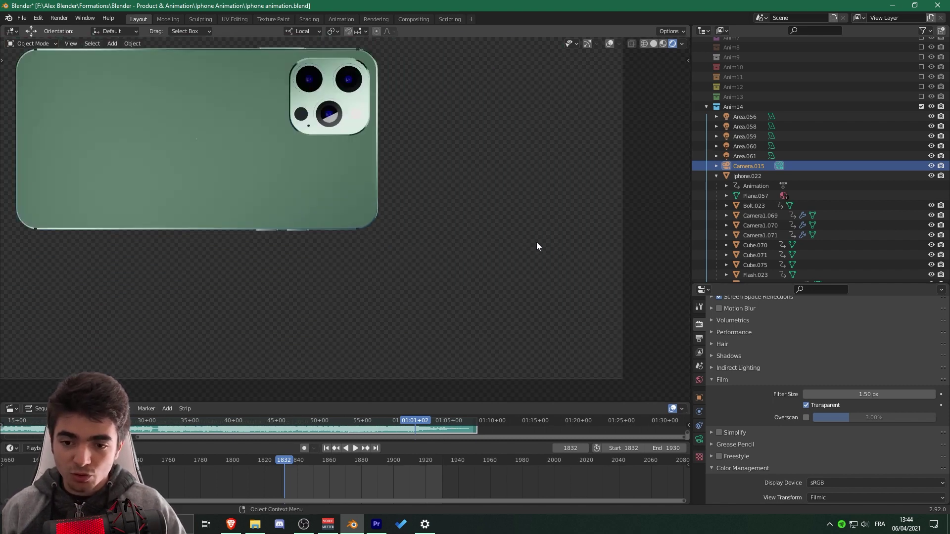
scroll(536, 246, "down", 2)
scroll(493, 245, "up", 1)
scroll(524, 261, "down", 1)
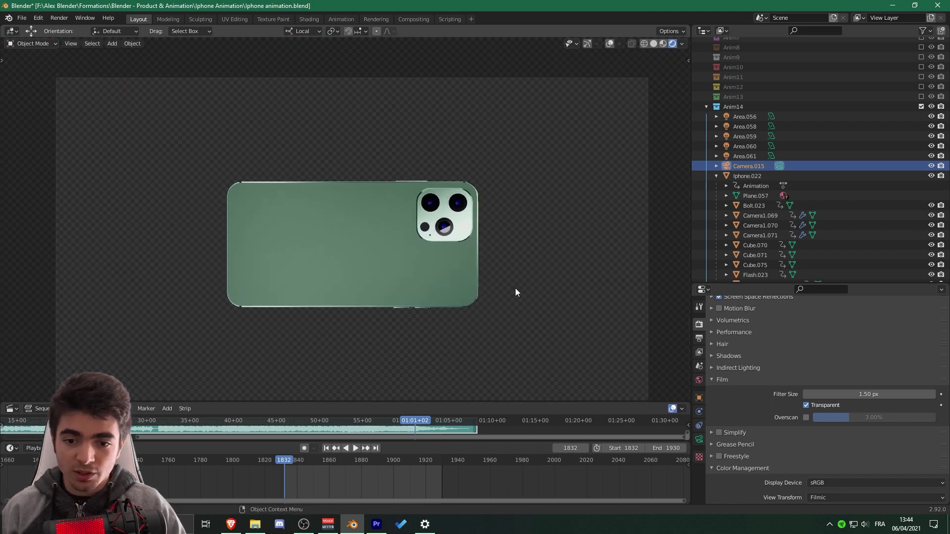
middle_click_drag(516, 292, 515, 259, "shift")
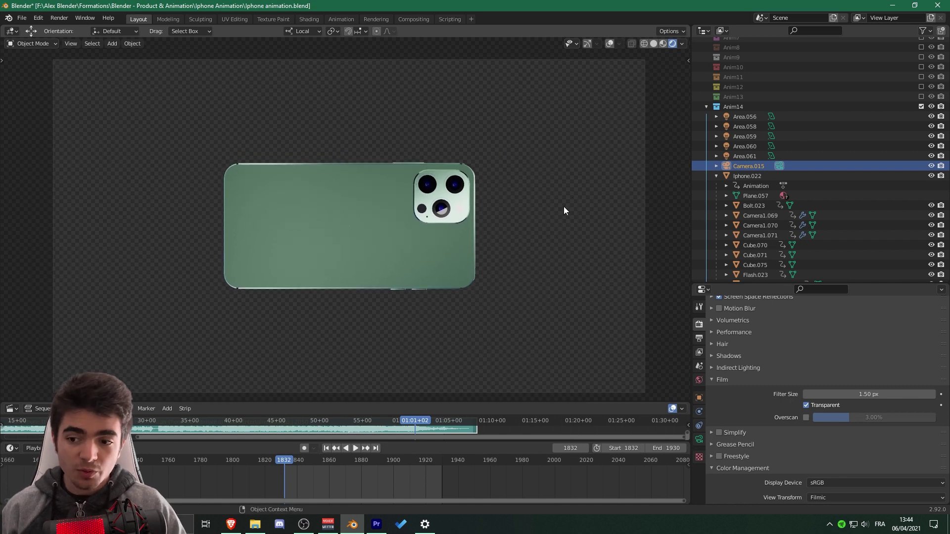
left_click(700, 338)
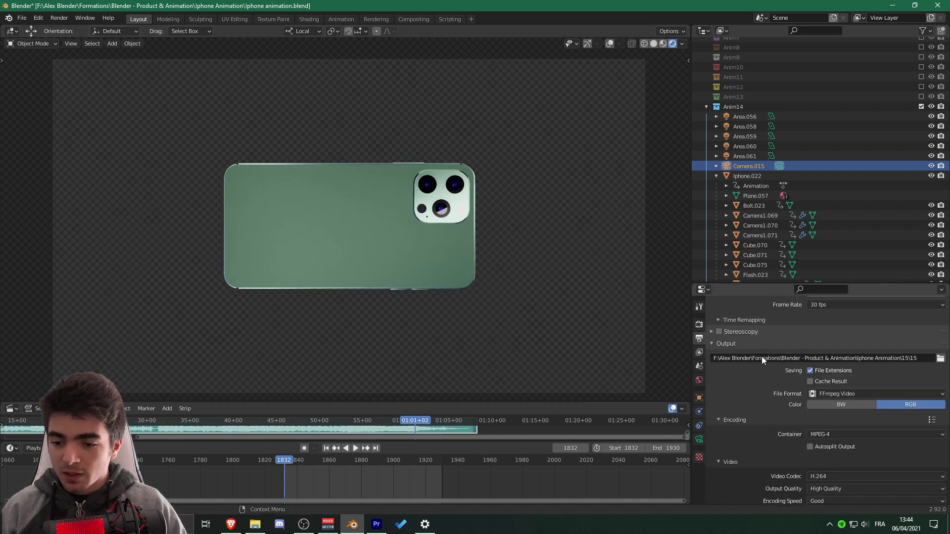
scroll(761, 357, "up", 1)
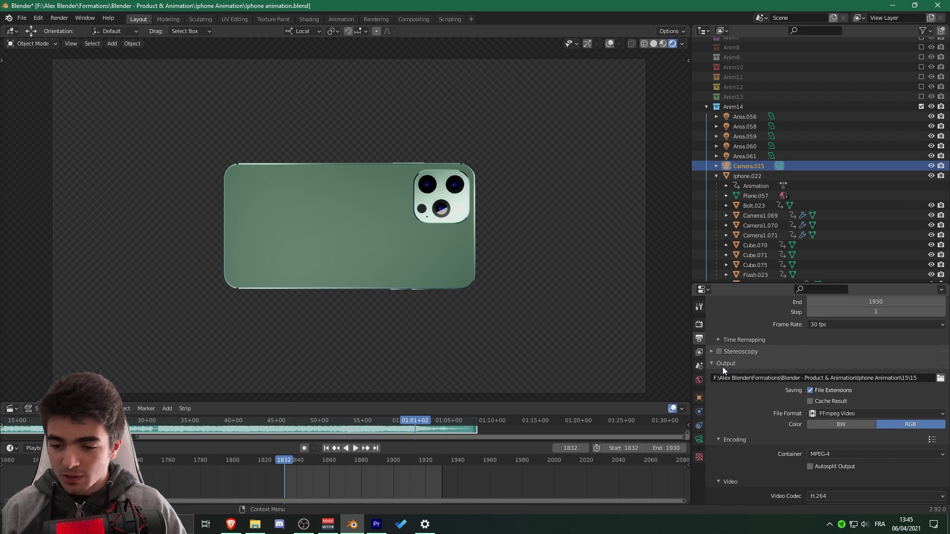
scroll(724, 368, "up", 5)
scroll(741, 446, "down", 5)
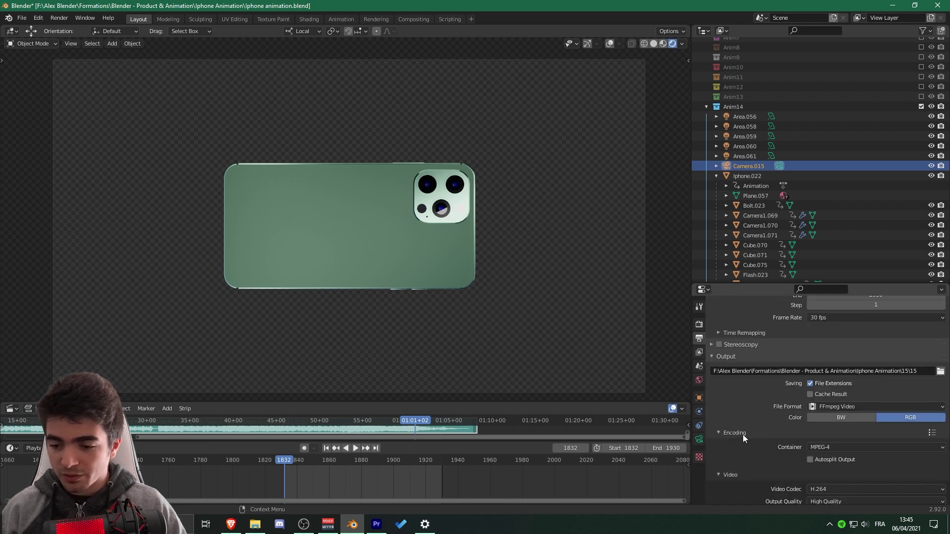
scroll(774, 366, "down", 2)
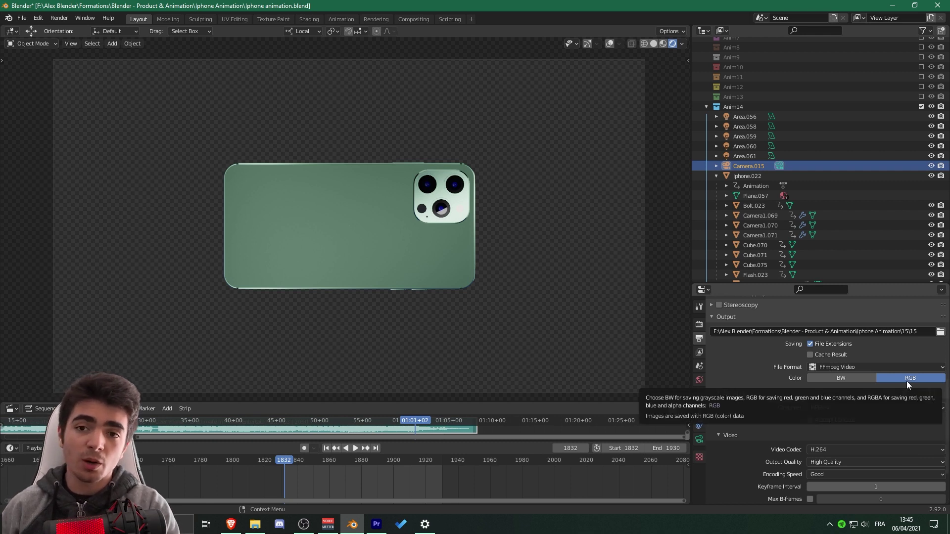
scroll(556, 189, "up", 2)
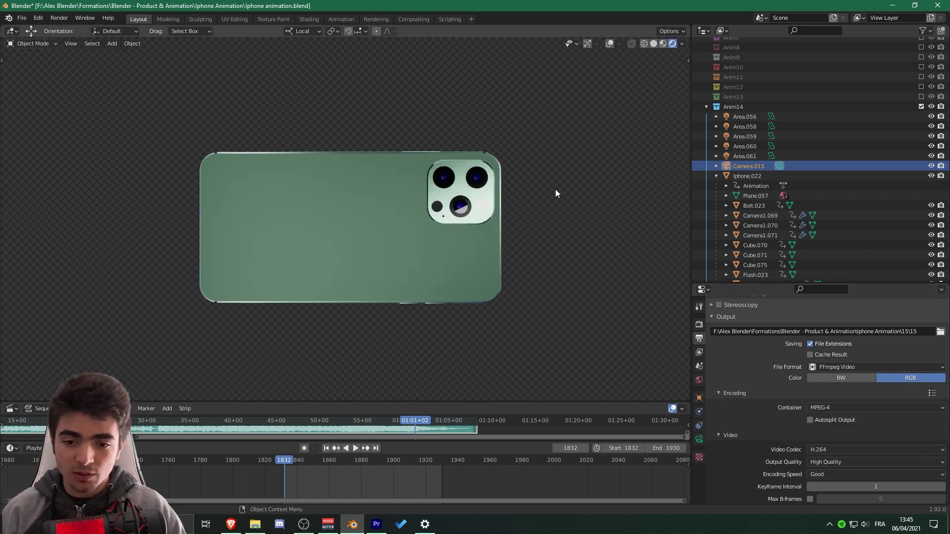
middle_click_drag(555, 190, 540, 187, "shift")
middle_click_drag(482, 154, 582, 223, "shift")
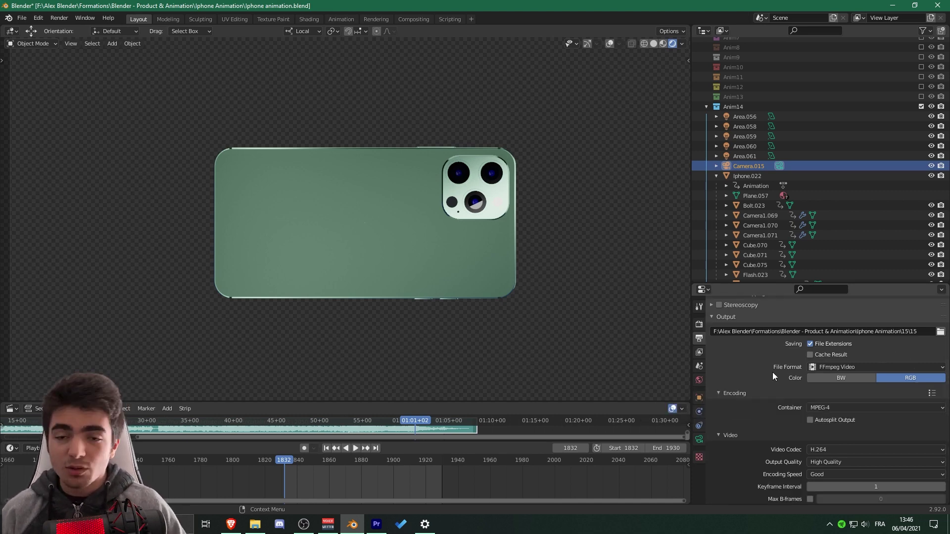
Step: Set the output to a Quicktime container with QT rle / QT Animation codec and RGBA colour
scroll(778, 378, "down", 1)
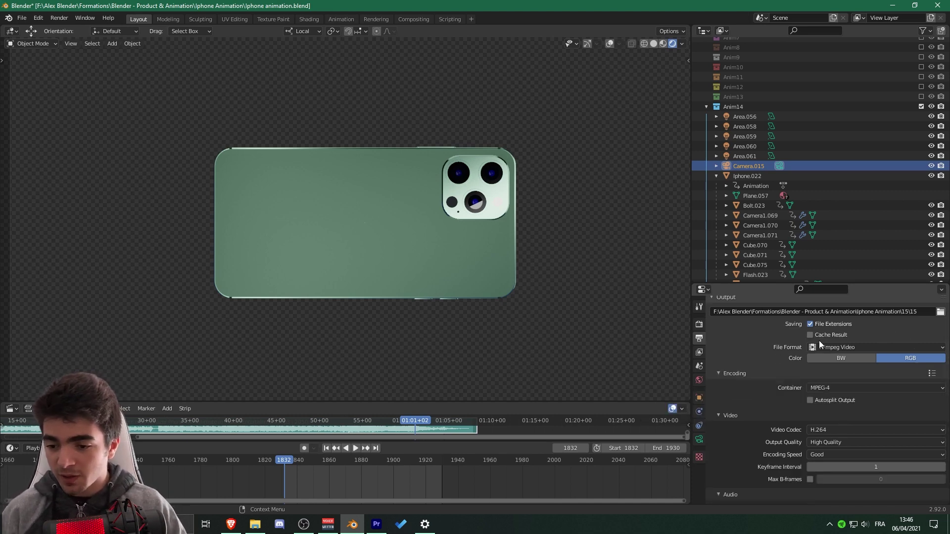
scroll(792, 362, "up", 1)
scroll(803, 377, "down", 1)
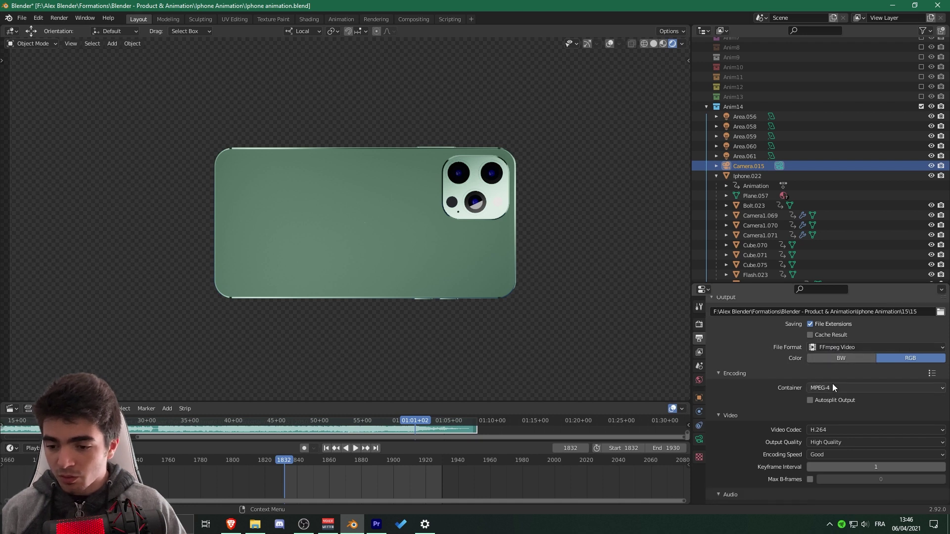
left_click(832, 386)
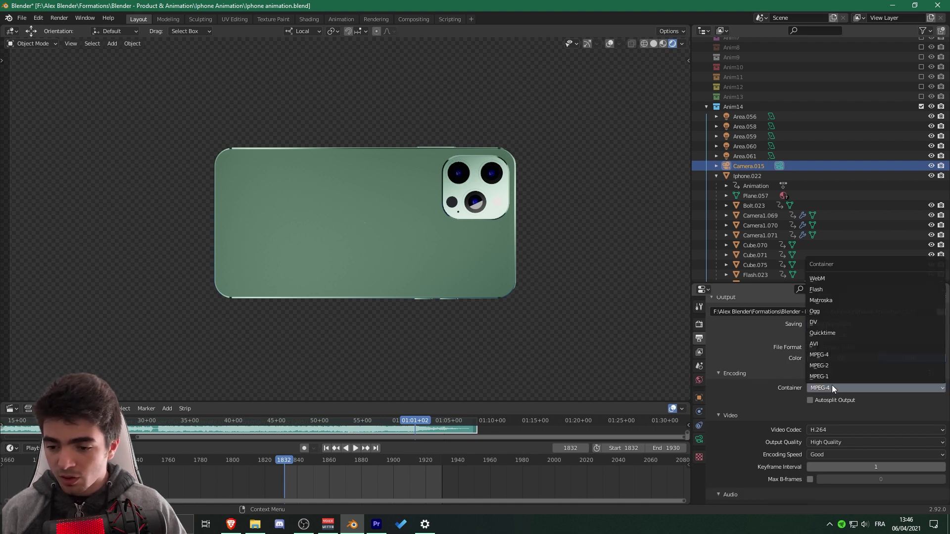
left_click(839, 333)
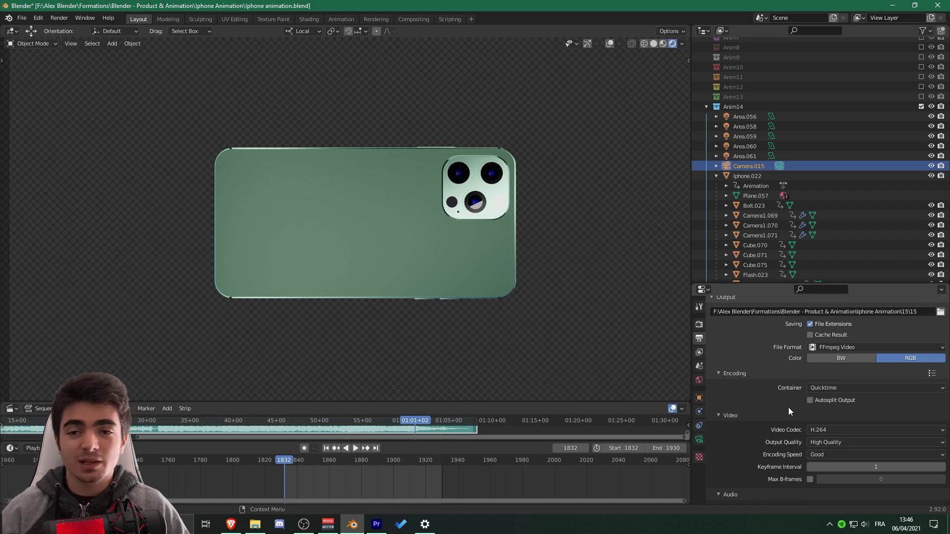
scroll(766, 405, "down", 1)
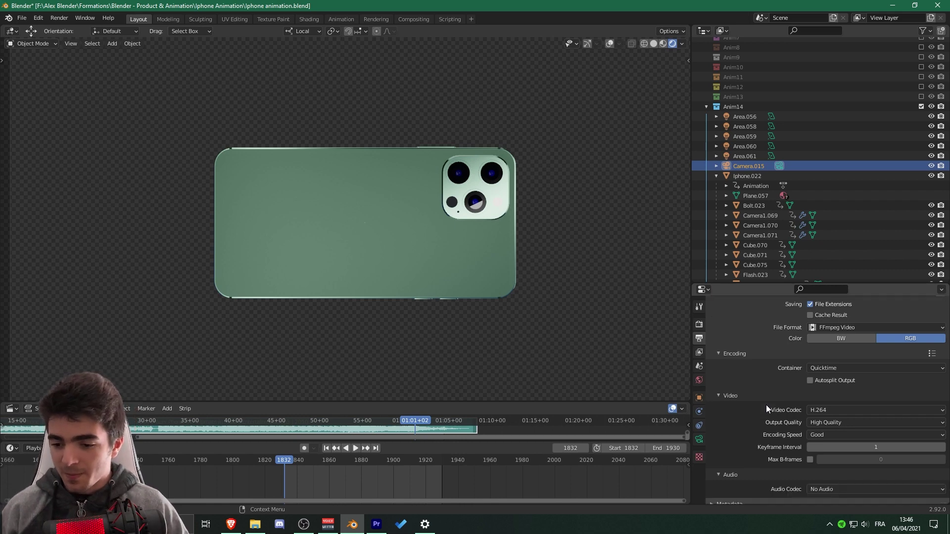
left_click(830, 411)
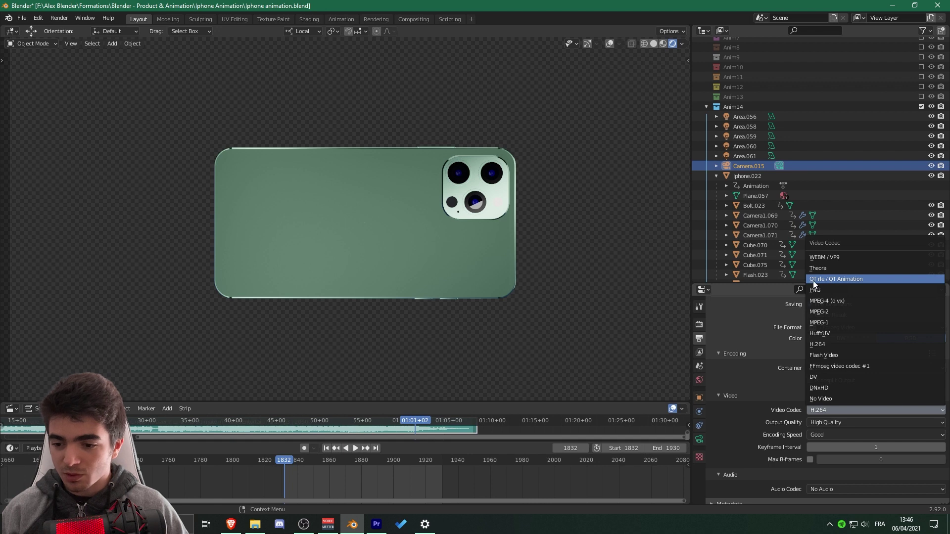
left_click(857, 281)
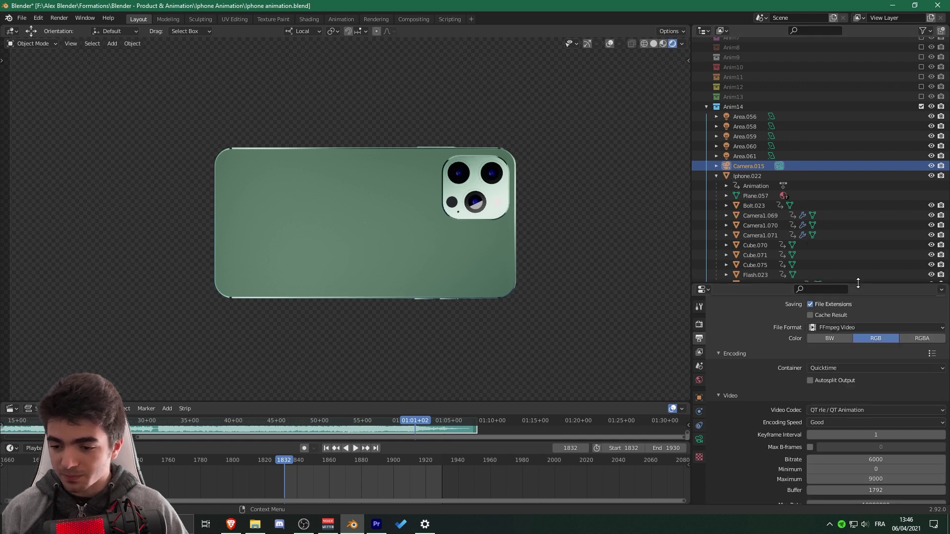
scroll(854, 440, "up", 2)
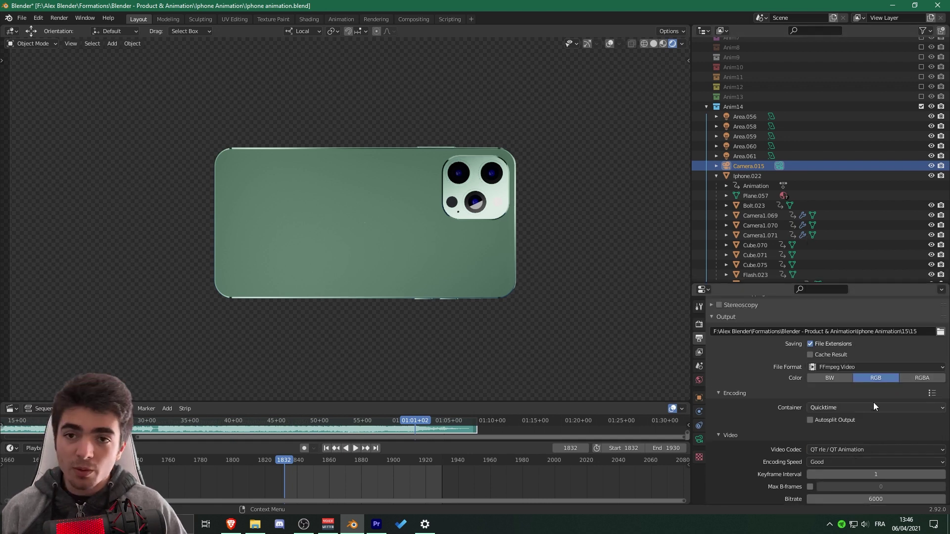
left_click(925, 385)
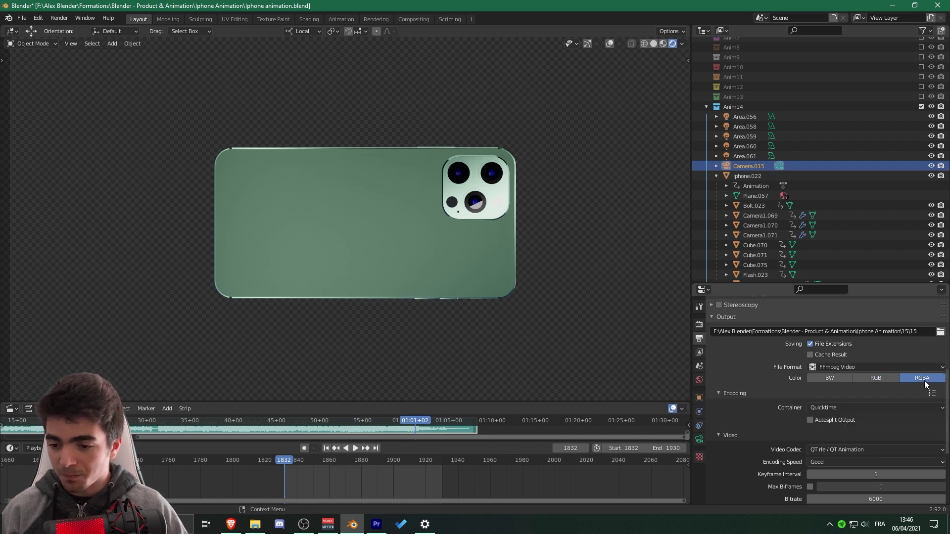
Step: Render the whole animation via Render Animation
scroll(866, 434, "up", 3)
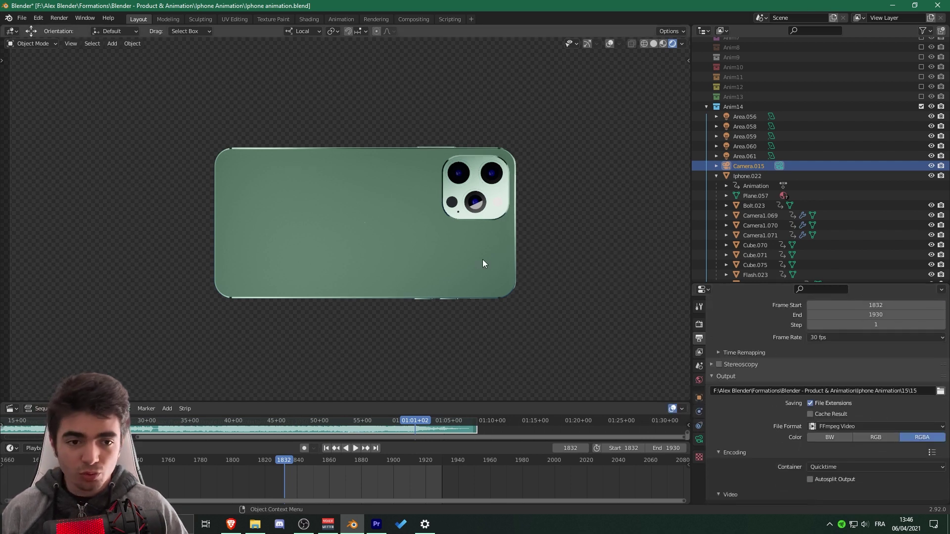
left_click(59, 19)
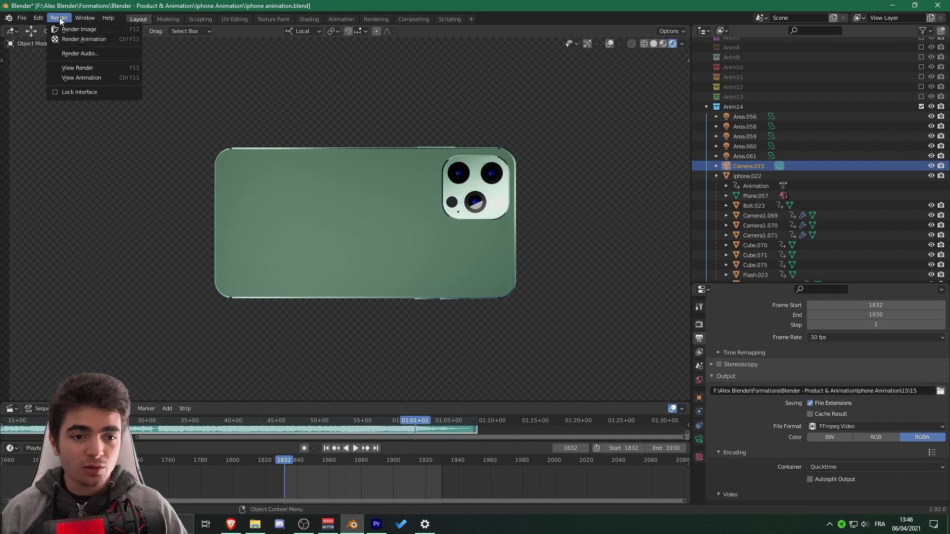
left_click(80, 39)
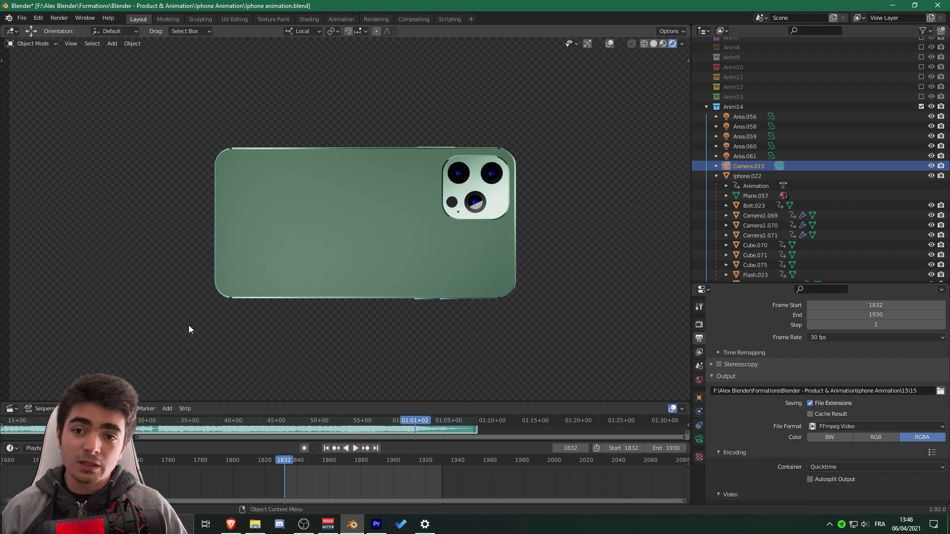
left_click(380, 529)
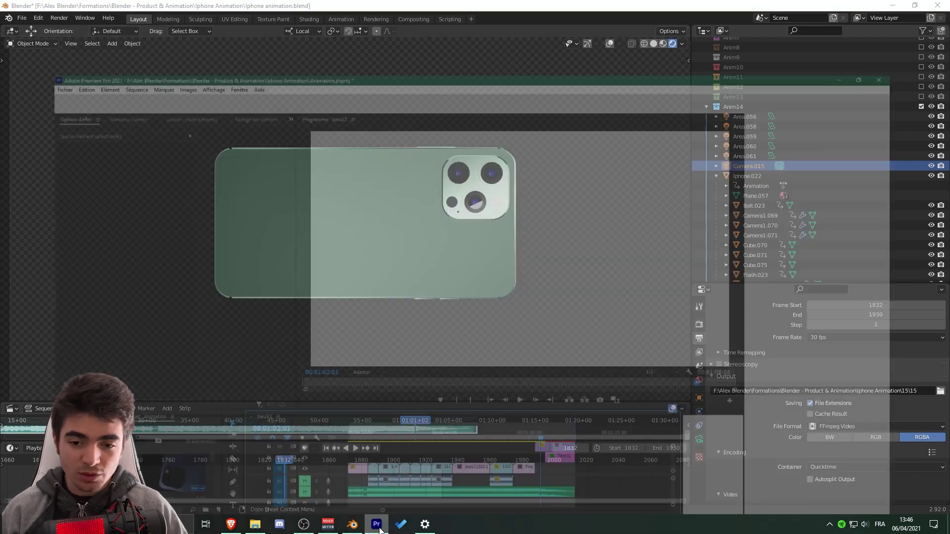